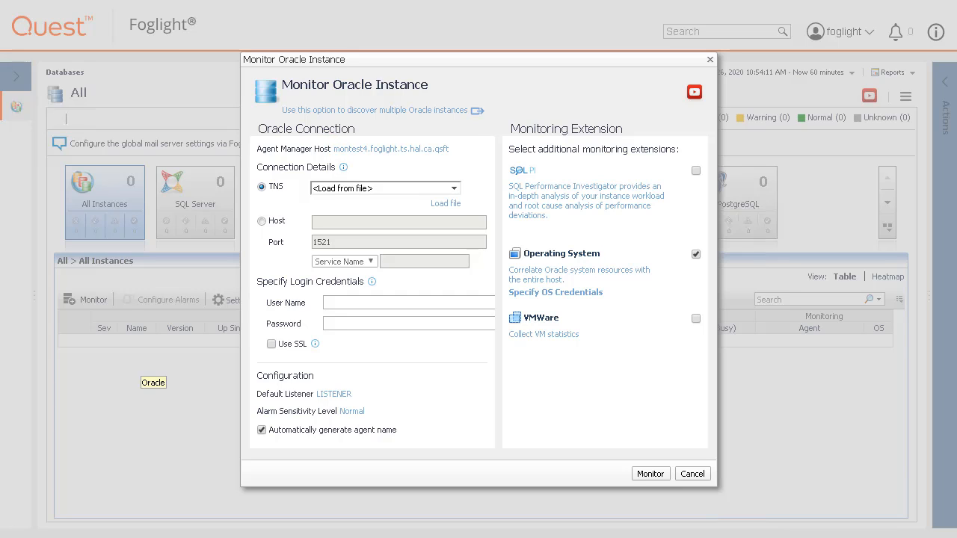
Review the Agent Manager host selection and the help on Oracle connection details
{"action": "left_click", "coordinate": [413, 152]}
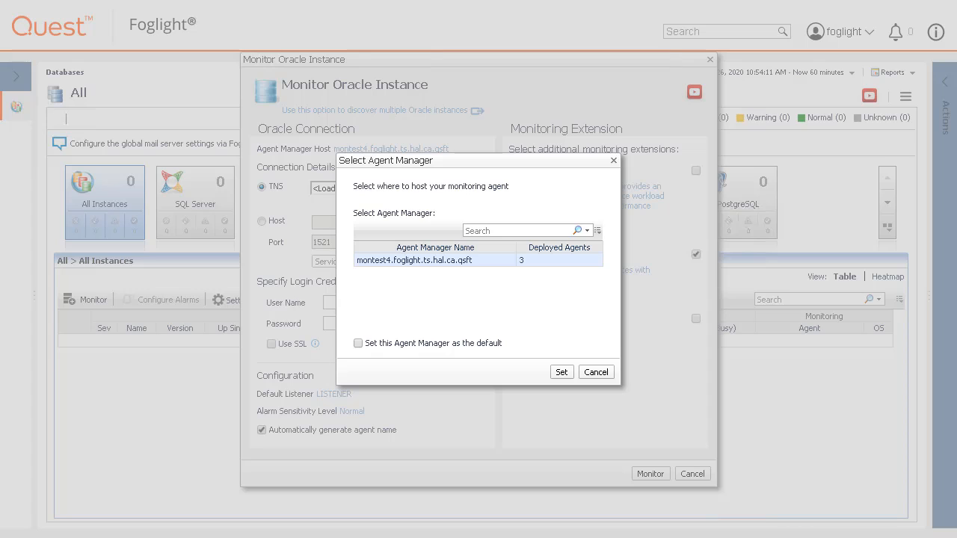
{"action": "left_click", "coordinate": [603, 371]}
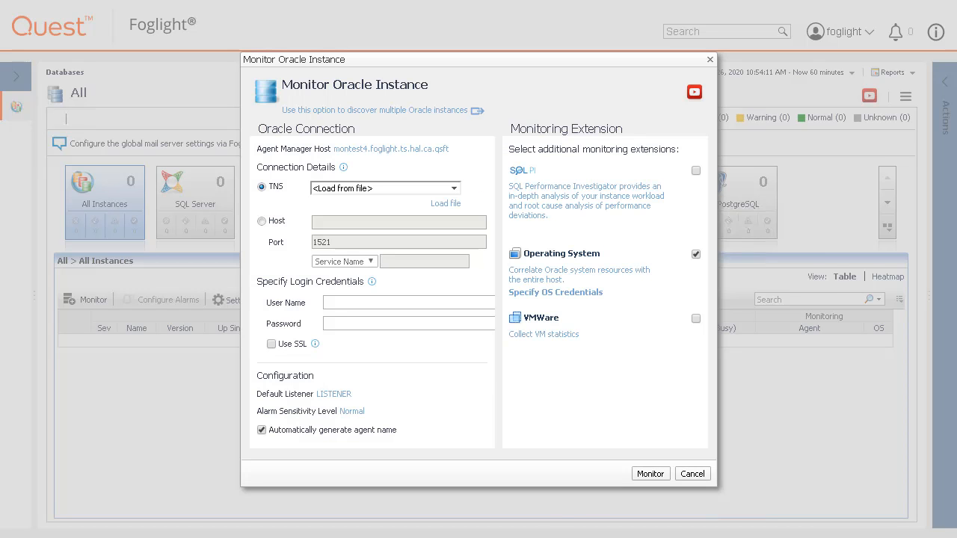
{"action": "left_click", "coordinate": [344, 168]}
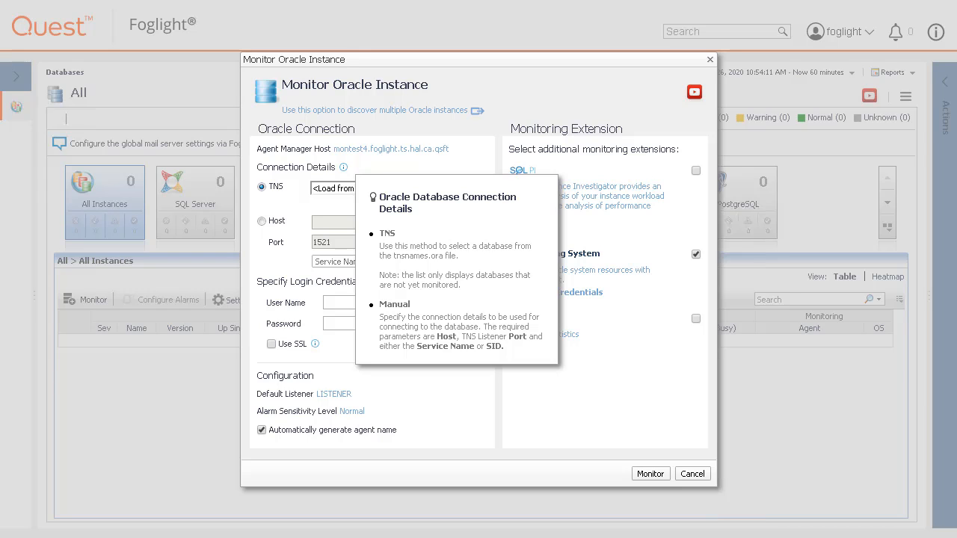
{"action": "left_click", "coordinate": [454, 411]}
Define the Oracle connection by host MONORA11GW, identified by SID ORCLFOG
{"action": "left_click", "coordinate": [260, 222]}
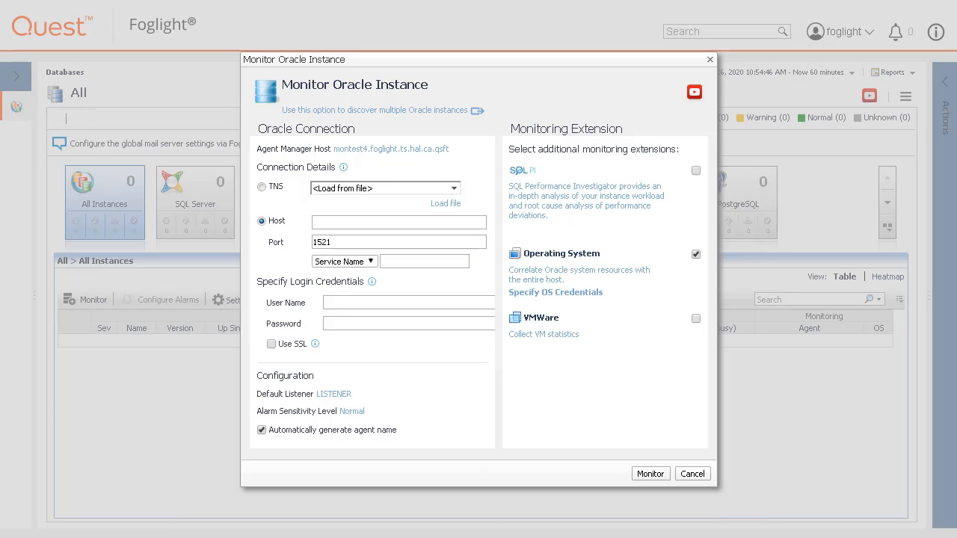
{"action": "left_click", "coordinate": [332, 222]}
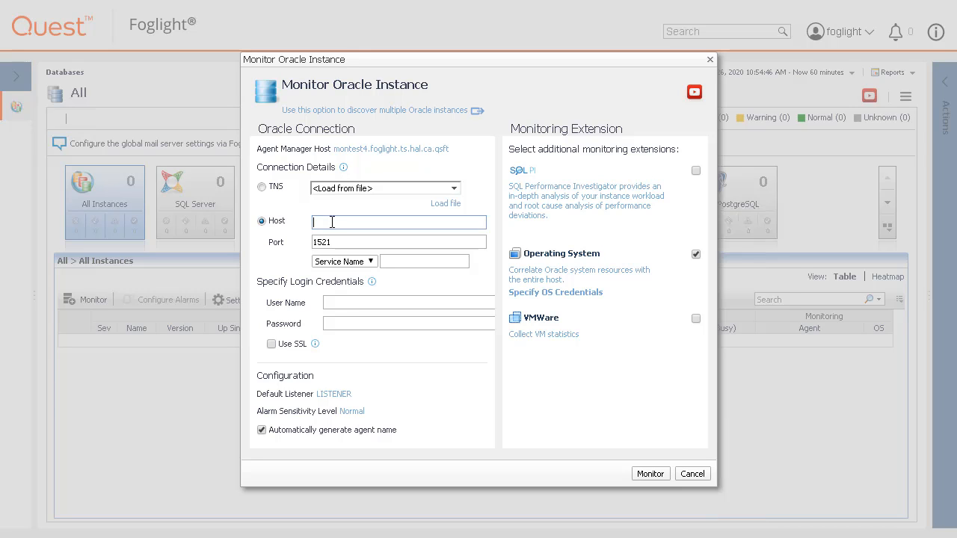
{"action": "type", "text": "MONORA11GW"}
{"action": "left_click", "coordinate": [369, 261]}
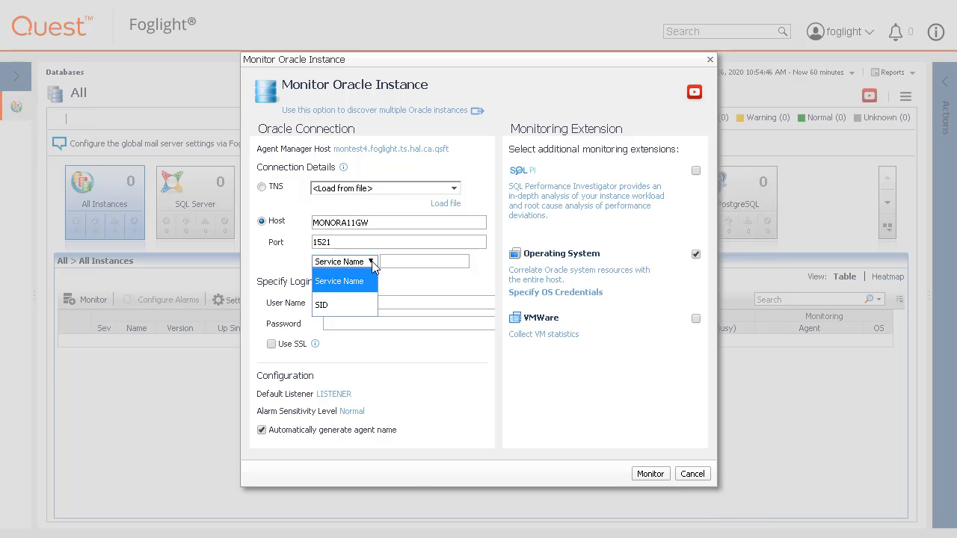
{"action": "left_click", "coordinate": [353, 298]}
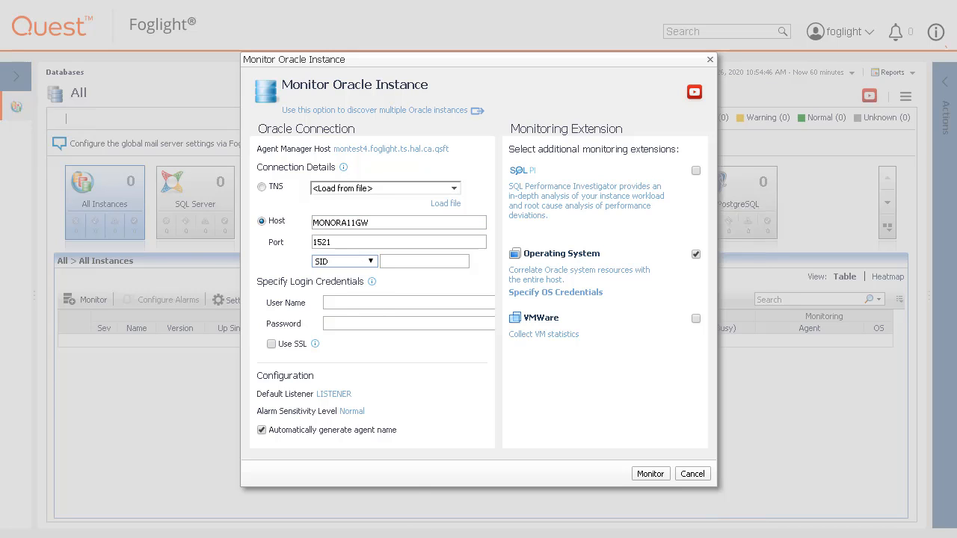
{"action": "left_click", "coordinate": [406, 264]}
{"action": "type", "text": "ORCLFOG"}
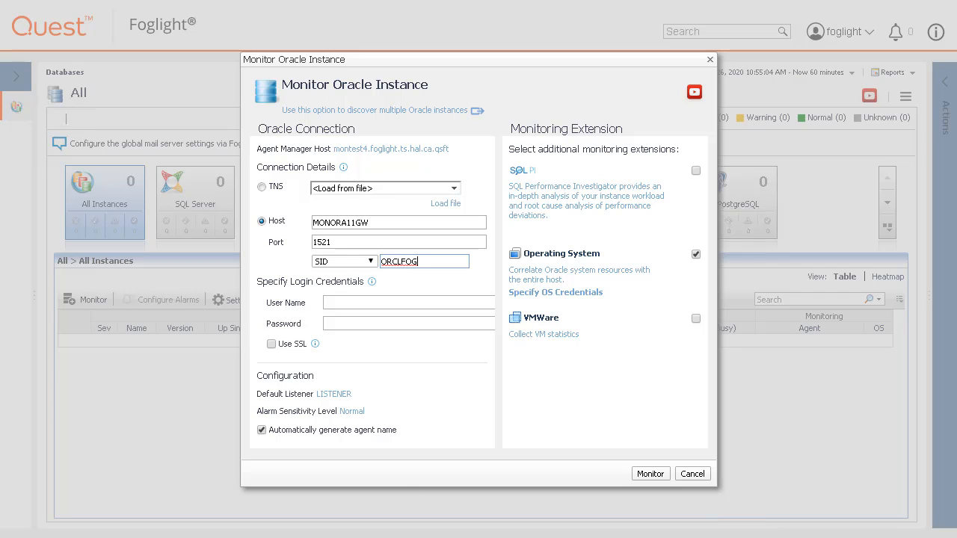
Read the login credentials help and enter the Oracle user name foglight with its password
{"action": "left_click", "coordinate": [372, 282]}
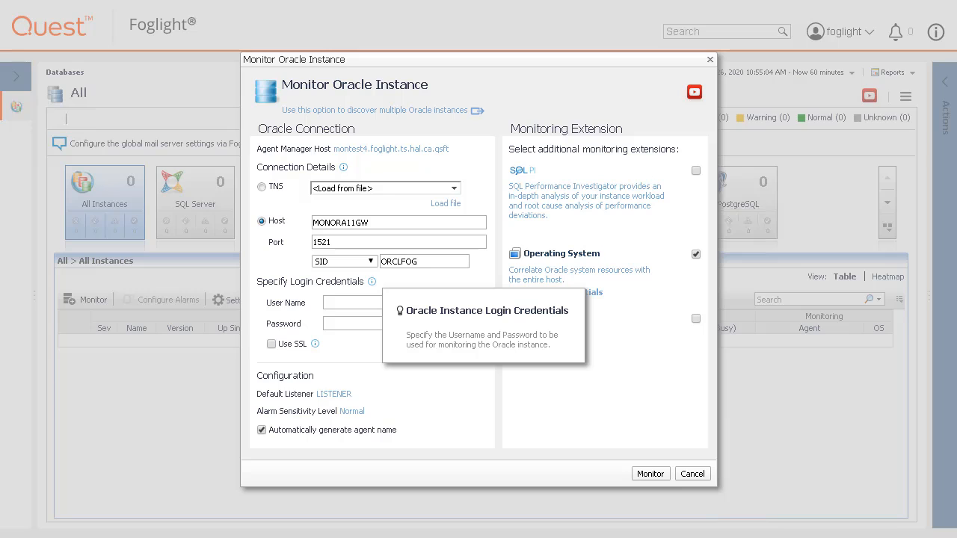
{"action": "left_click", "coordinate": [336, 303]}
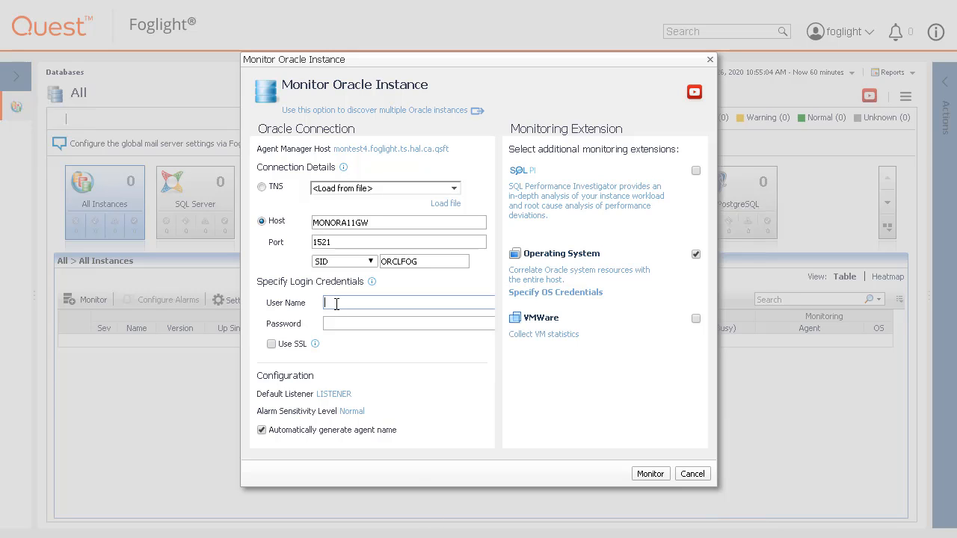
{"action": "type", "text": "foglight"}
{"action": "key", "text": "Tab"}
{"action": "type", "text": "********"}
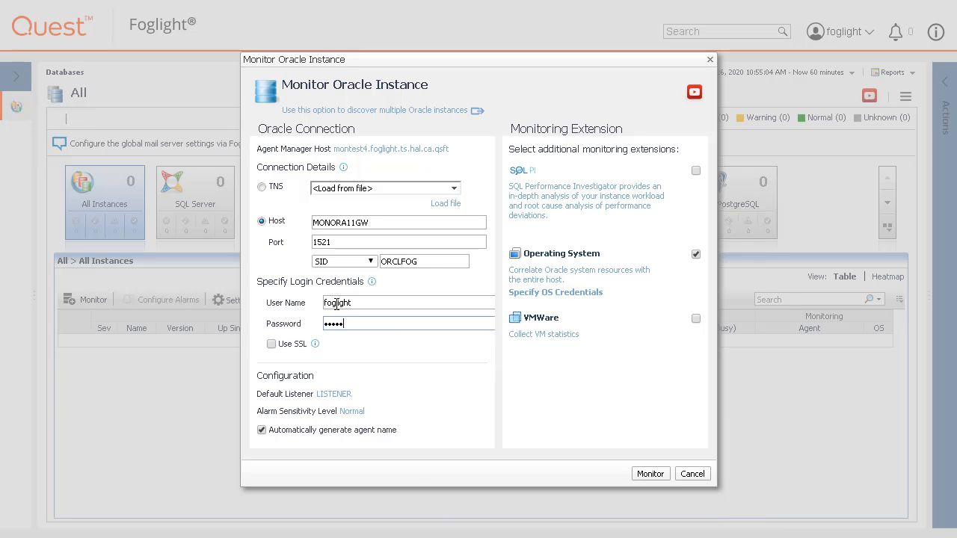
Review the Use SSL help and the default listener name setting, leaving both as they are
{"action": "left_click", "coordinate": [315, 344]}
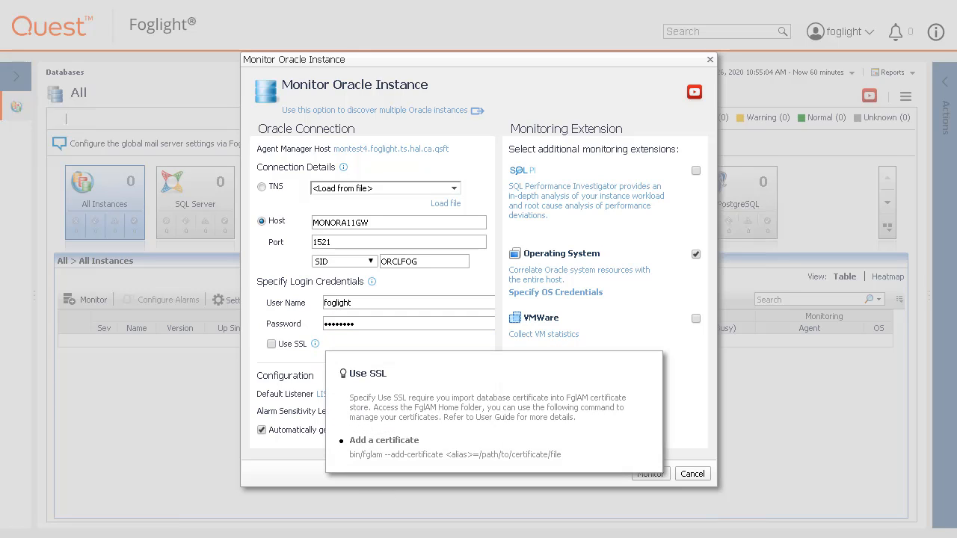
{"action": "left_click", "coordinate": [611, 316]}
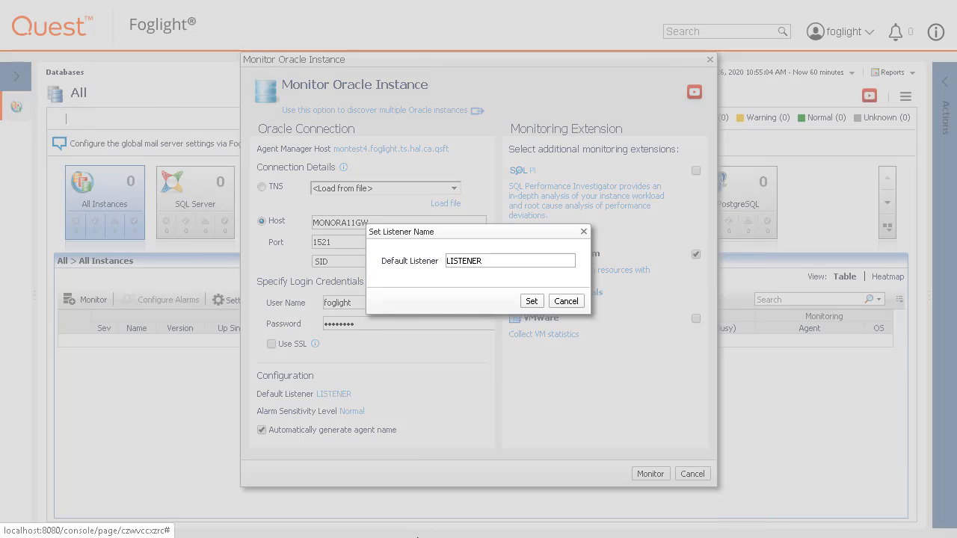
{"action": "left_click", "coordinate": [333, 394]}
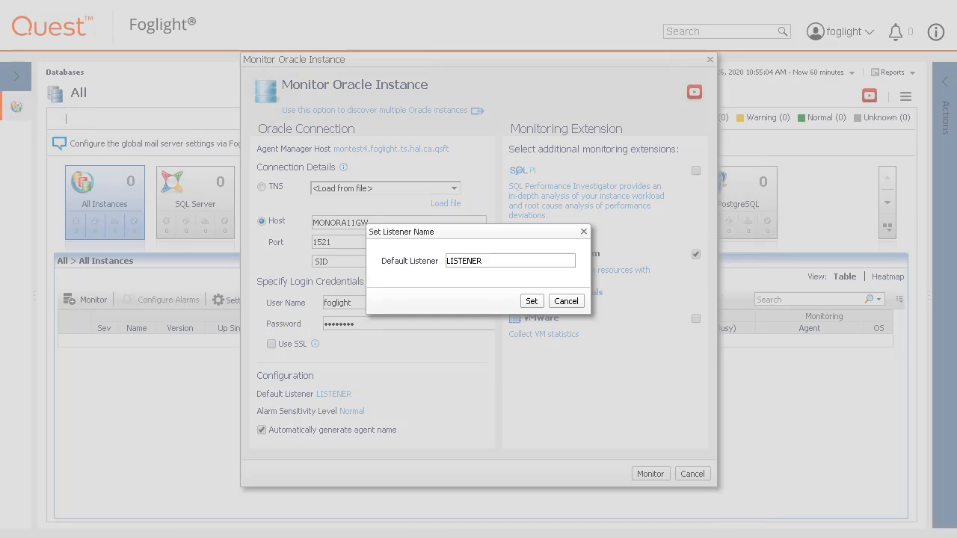
{"action": "left_click", "coordinate": [566, 301]}
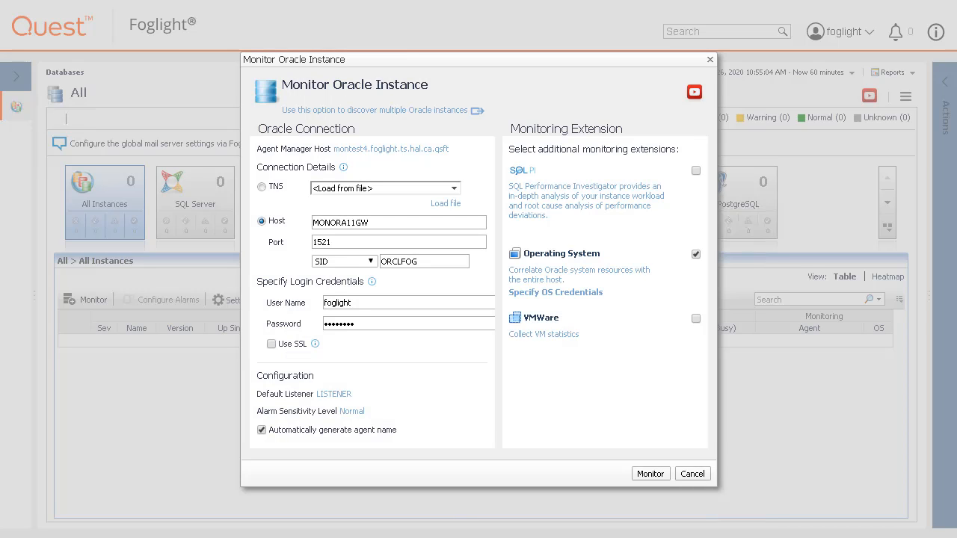
Review the alarm sensitivity levels and the custom agent name option, keeping automatic agent naming enabled
{"action": "left_click", "coordinate": [351, 411]}
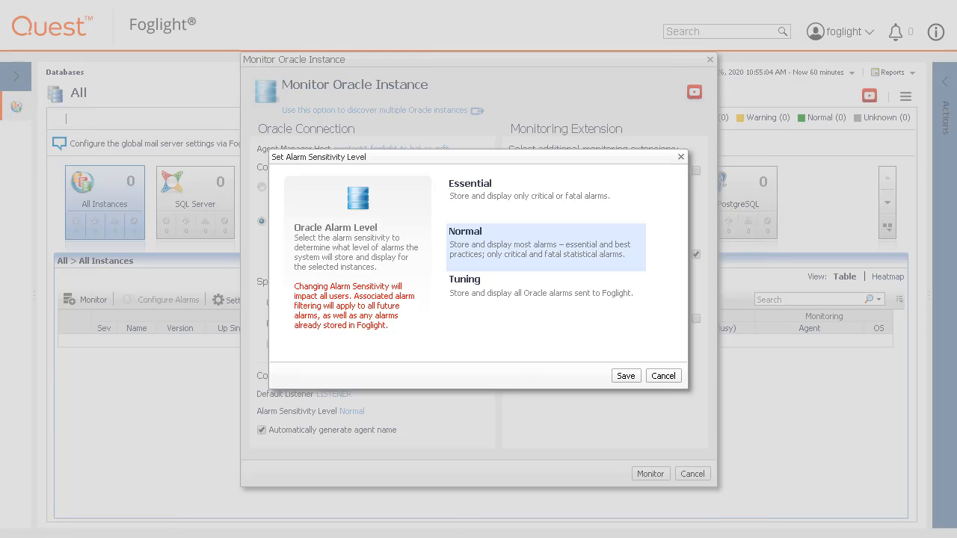
{"action": "left_click", "coordinate": [661, 376]}
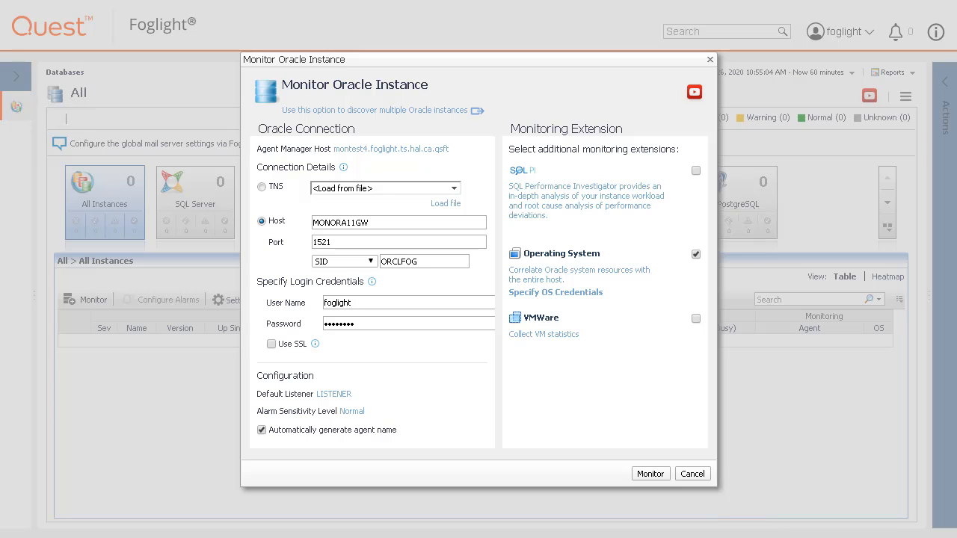
{"action": "left_click", "coordinate": [262, 430]}
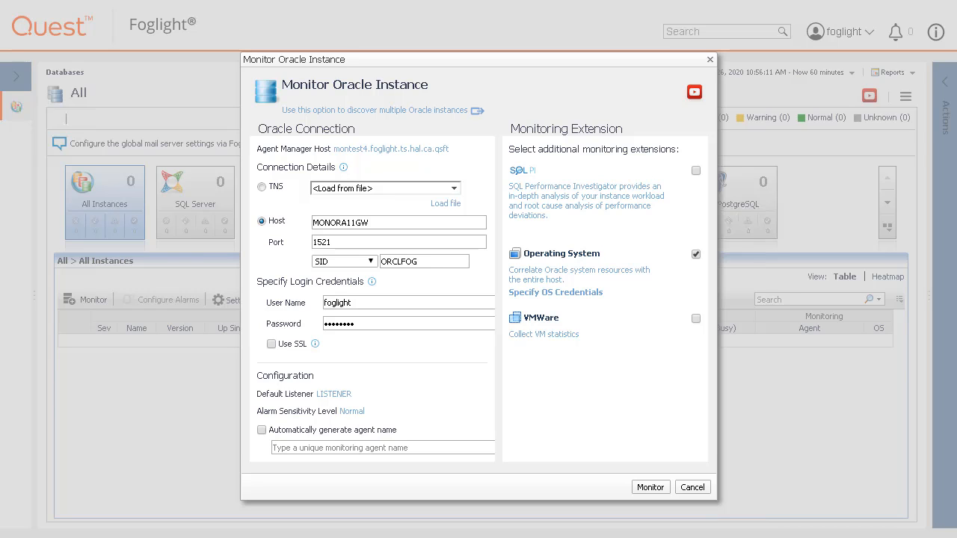
{"action": "left_click", "coordinate": [262, 430]}
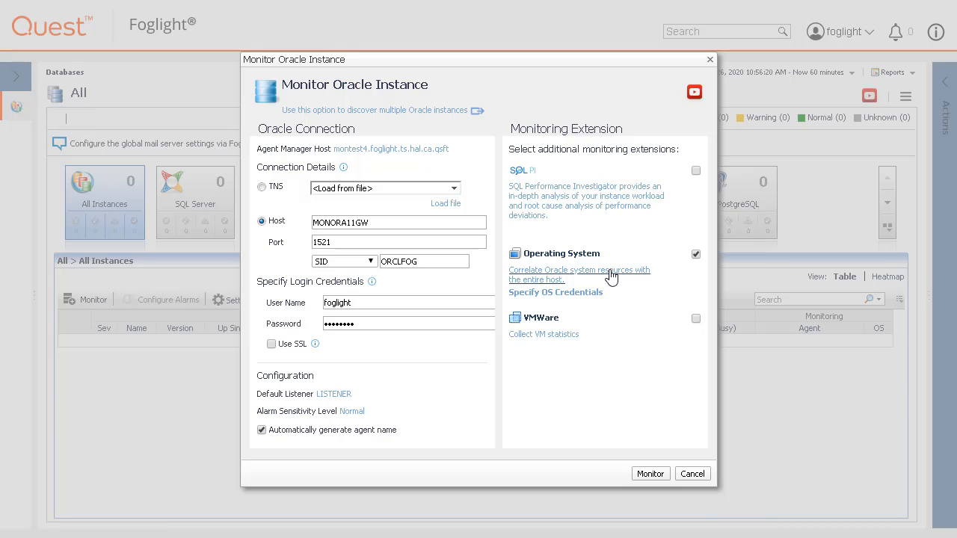
Open the operating system monitoring credentials and read the help on authentication methods and stored credentials
{"action": "left_click", "coordinate": [555, 292]}
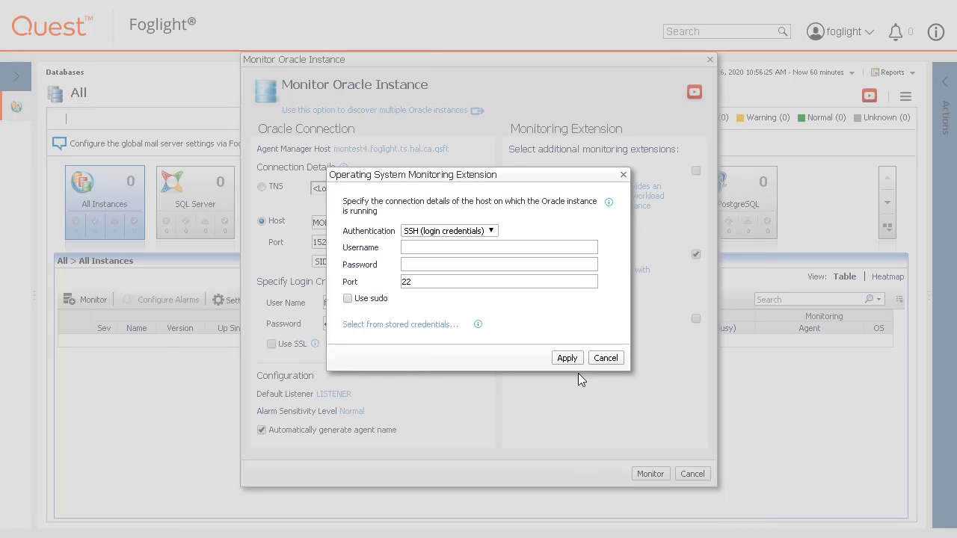
{"action": "left_click", "coordinate": [608, 202]}
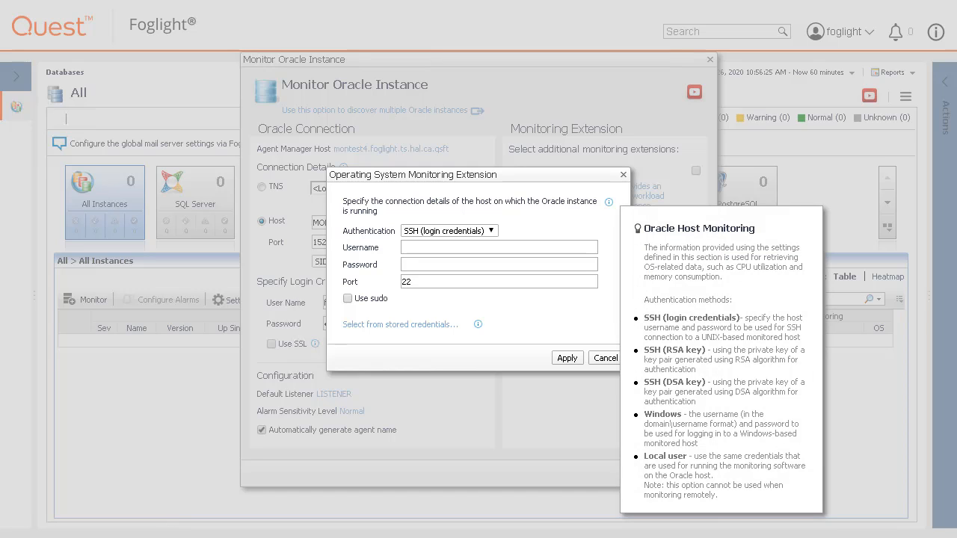
{"action": "left_click", "coordinate": [477, 324]}
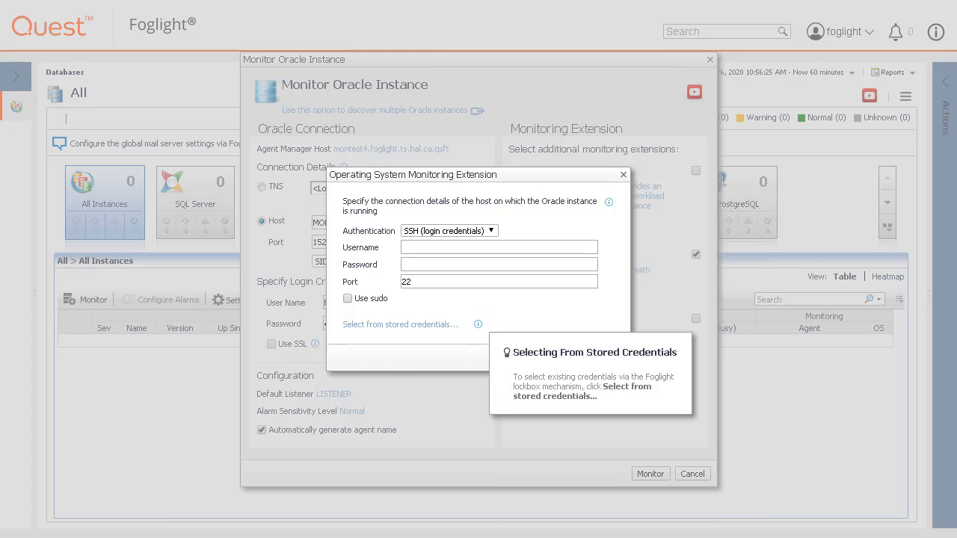
{"action": "left_click", "coordinate": [533, 309]}
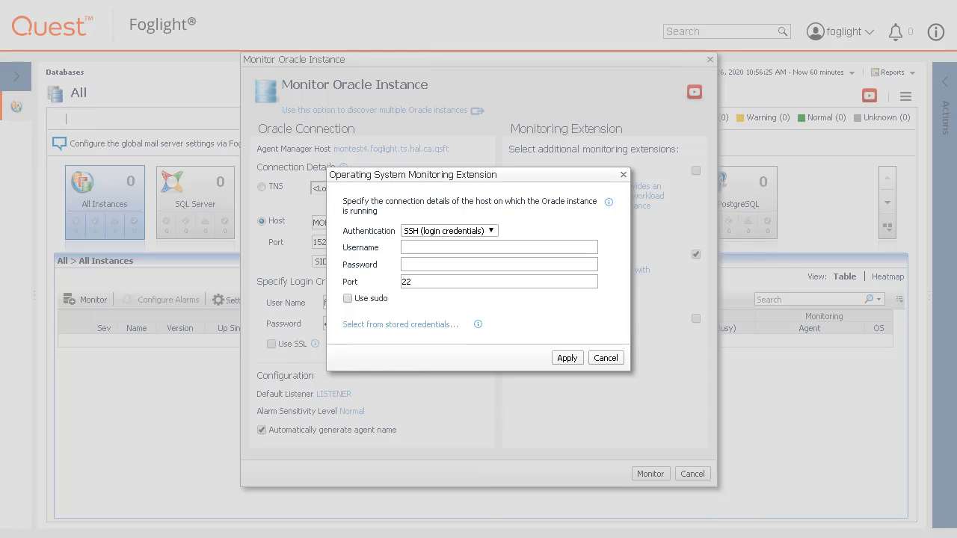
Apply Windows authentication to the operating system extension with username FOGLIGHT\CLADMIN and the account password
{"action": "left_click", "coordinate": [493, 232]}
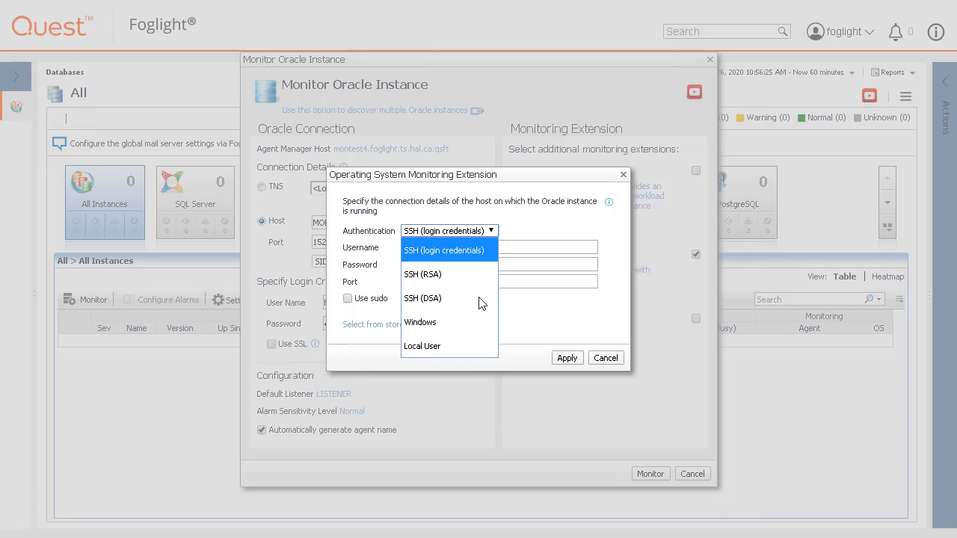
{"action": "left_click", "coordinate": [467, 322]}
{"action": "left_click", "coordinate": [434, 247]}
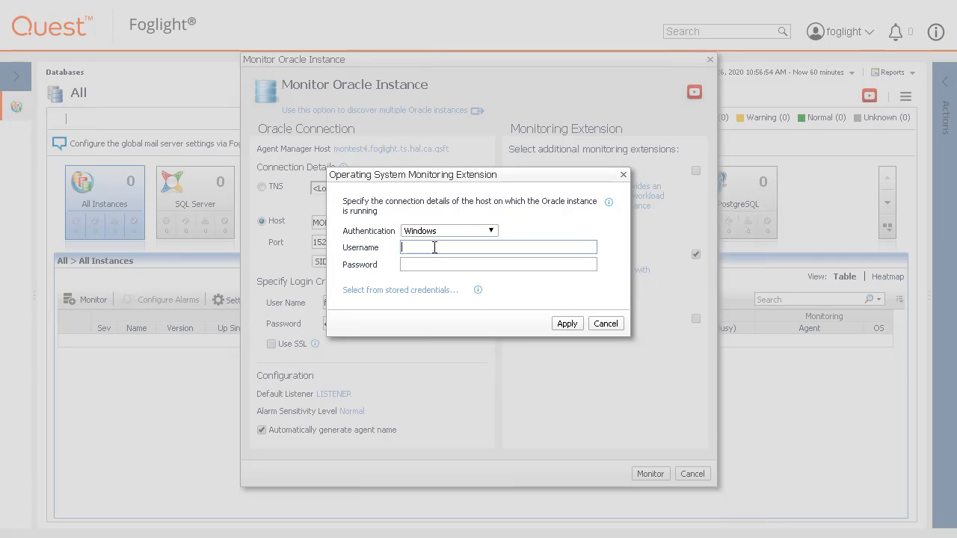
{"action": "type", "text": "FOGLIGHT\\CLADMIN"}
{"action": "key", "text": "Tab"}
{"action": "type", "text": "********"}
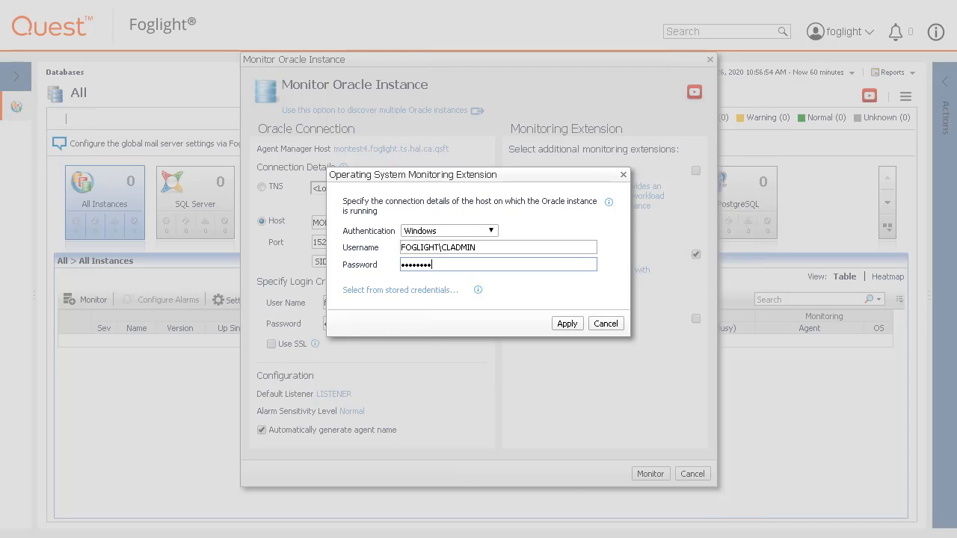
{"action": "left_click", "coordinate": [565, 324]}
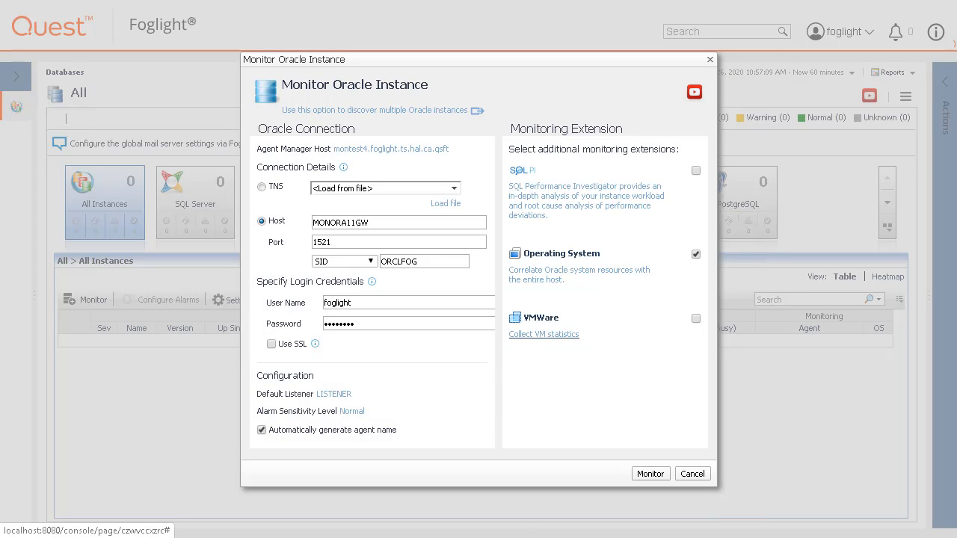
Examine the VMWare extension's connection details and their help, cancel them and leave the extension disabled
{"action": "left_click", "coordinate": [531, 335]}
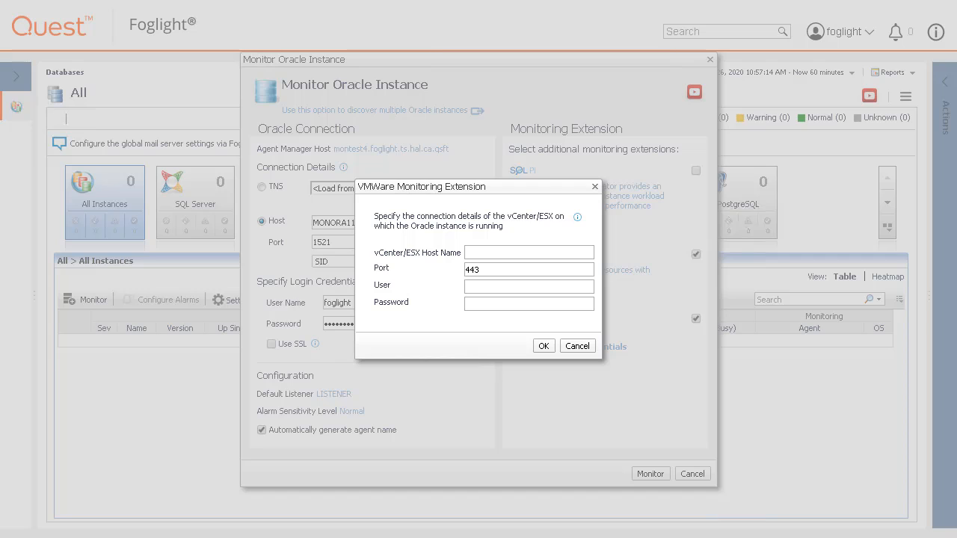
{"action": "left_click", "coordinate": [577, 216]}
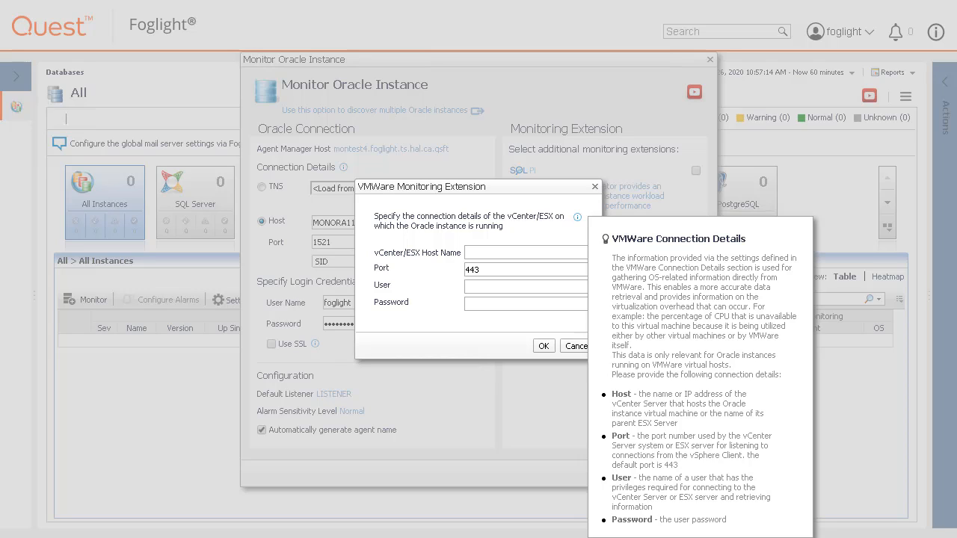
{"action": "left_click", "coordinate": [576, 346]}
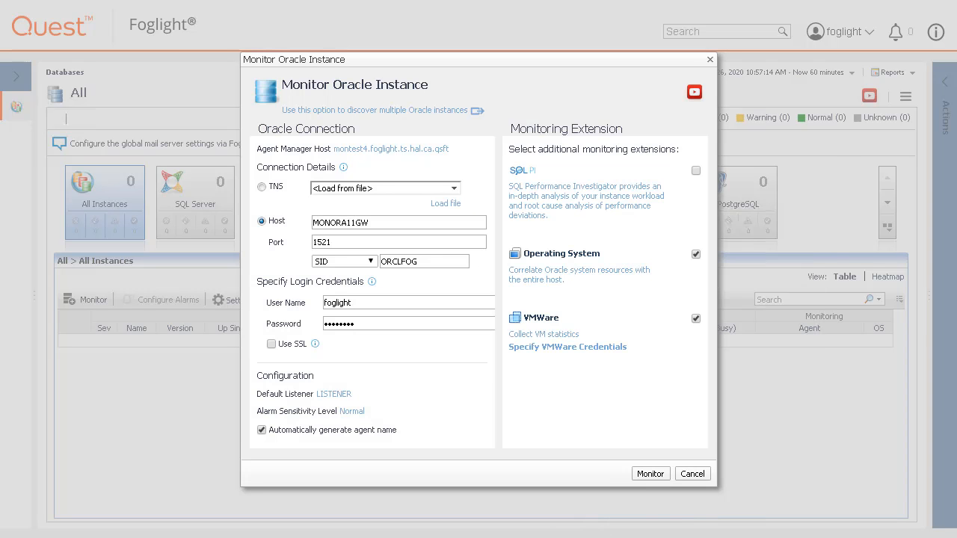
{"action": "left_click", "coordinate": [695, 319]}
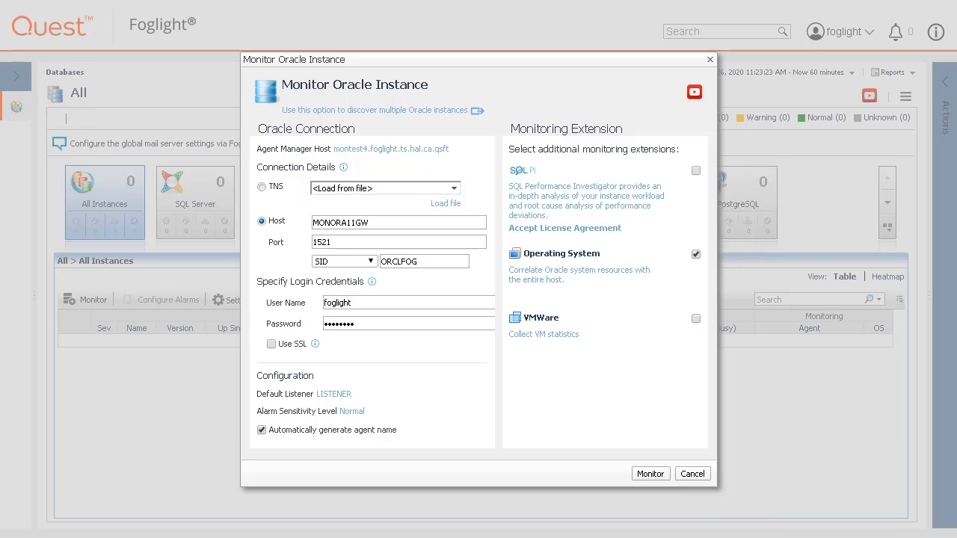
Open the SQL PI repository settings and set server name MONSQL2016A2 with Active Directory (AD) Authentication
{"action": "left_click", "coordinate": [695, 172]}
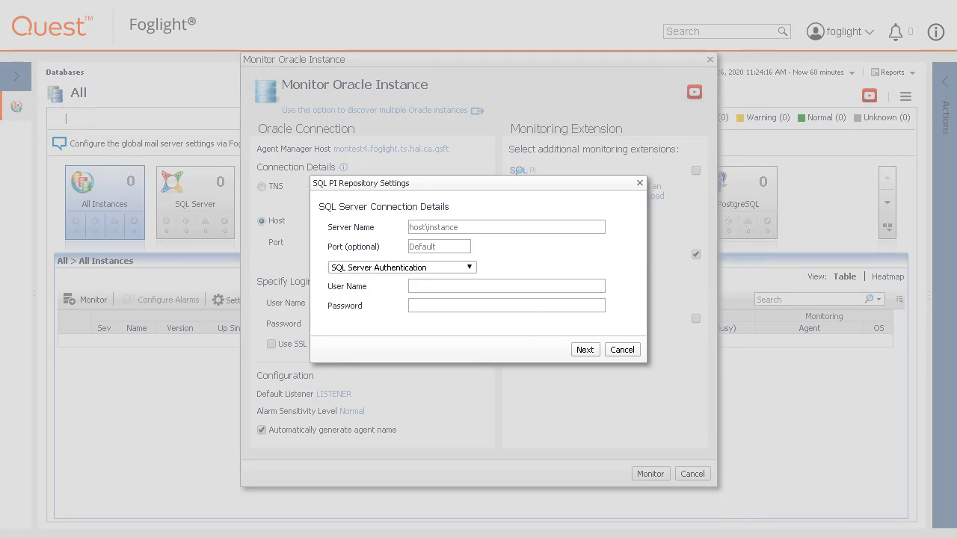
{"action": "left_click", "coordinate": [489, 226]}
{"action": "type", "text": "MONS"}
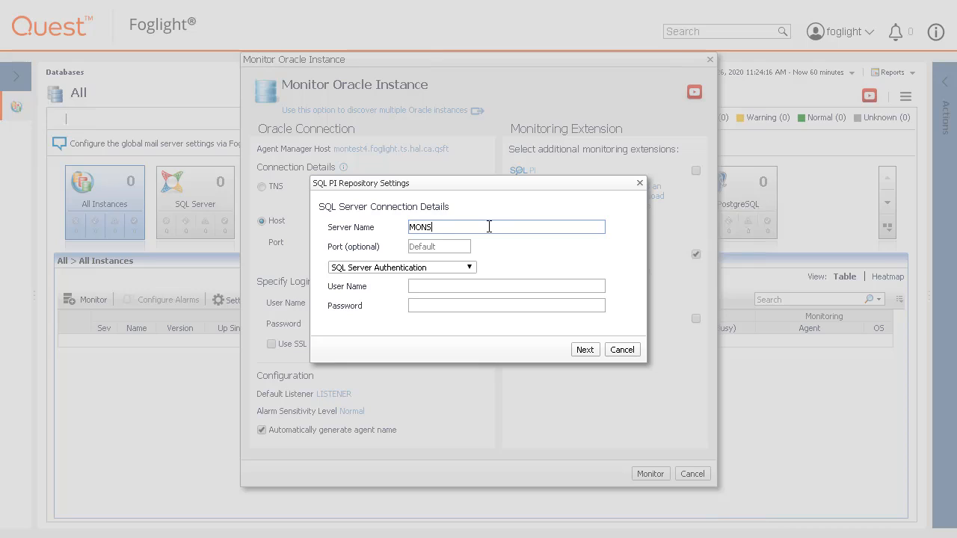
{"action": "type", "text": "QL2016A2"}
{"action": "left_click", "coordinate": [466, 246]}
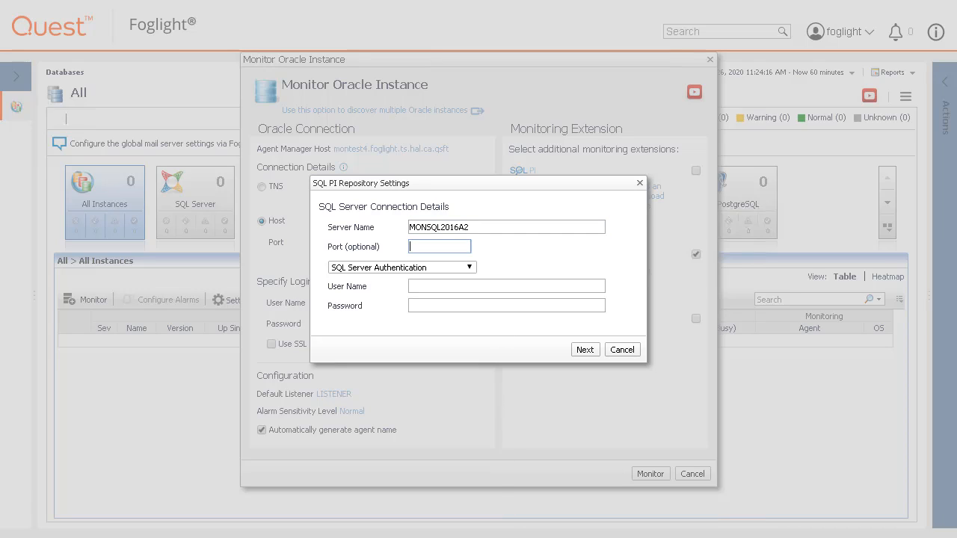
{"action": "left_click", "coordinate": [469, 267]}
{"action": "left_click", "coordinate": [396, 285]}
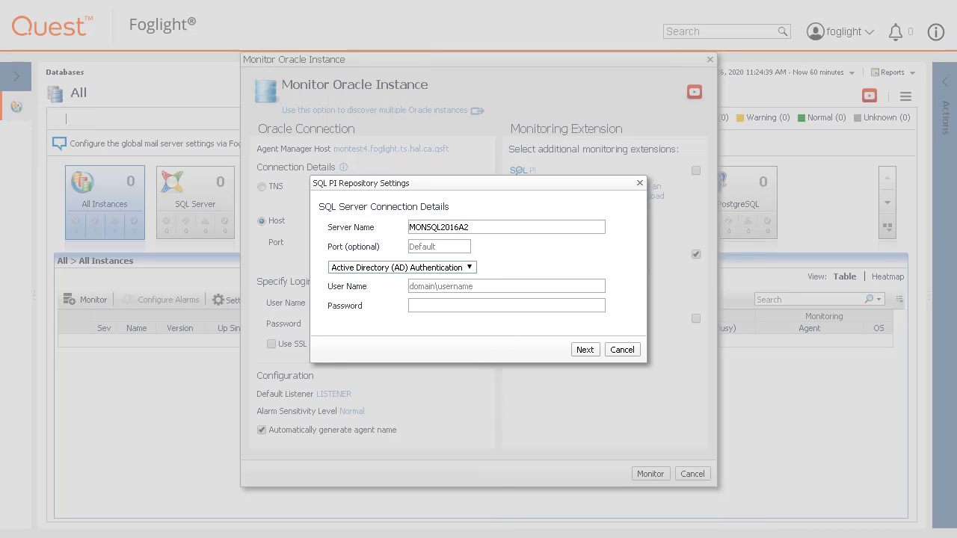
Enter username FOGLIGHT\CLADMIN and the account password for the SQL PI repository server, and proceed to the SQL PI schema settings
{"action": "left_click", "coordinate": [435, 285]}
{"action": "type", "text": "FOGLIGHT\\CLAD"}
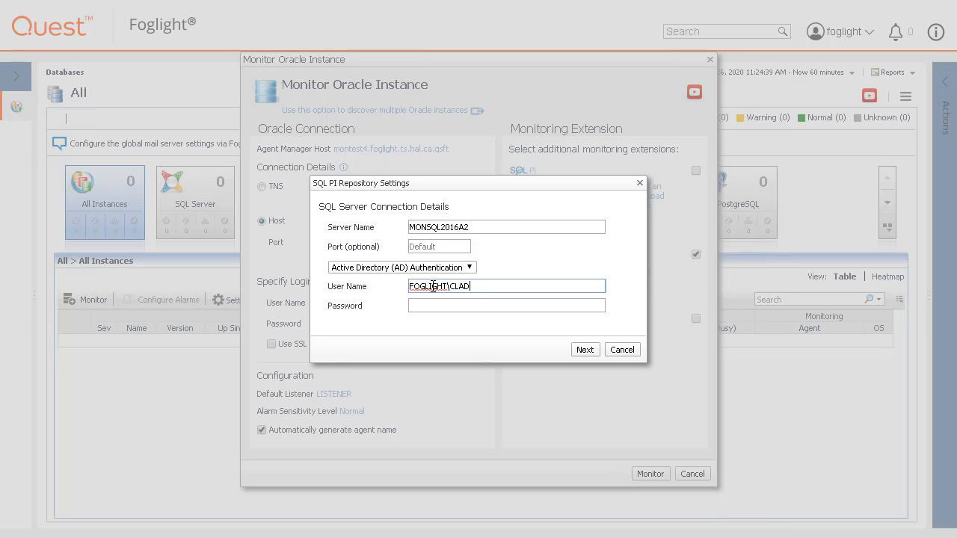
{"action": "type", "text": "MIN"}
{"action": "key", "text": "Tab"}
{"action": "type", "text": "********"}
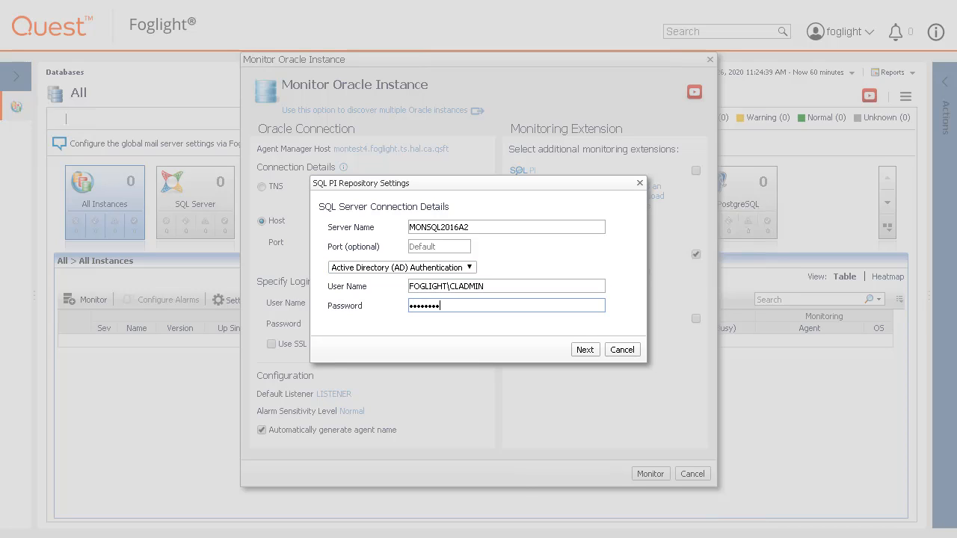
{"action": "left_click", "coordinate": [584, 349]}
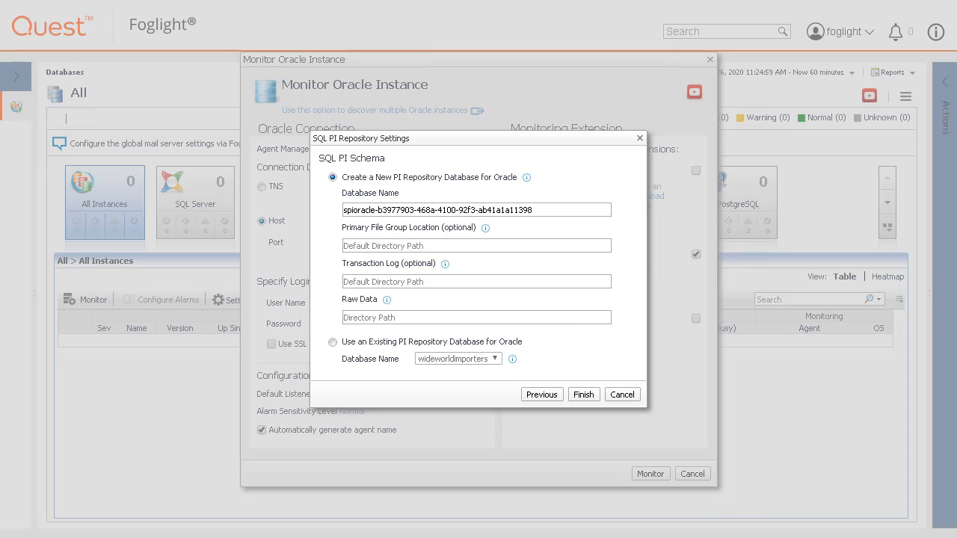
Set the raw data directory to C:\RAW for a new PI repository database for Oracle, keeping the other paths at default, and approve its creation
{"action": "mouse_move", "coordinate": [526, 179]}
{"action": "mouse_move", "coordinate": [485, 228]}
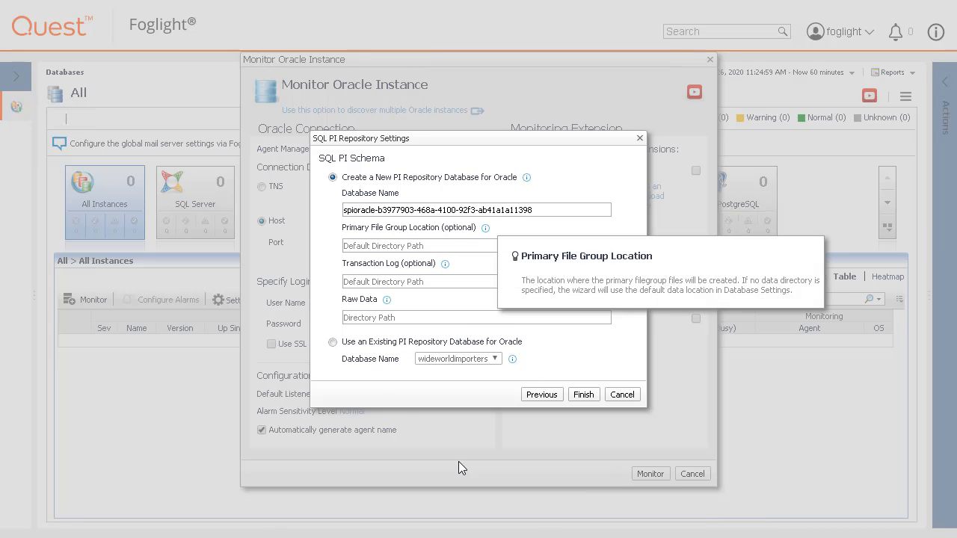
{"action": "mouse_move", "coordinate": [445, 263]}
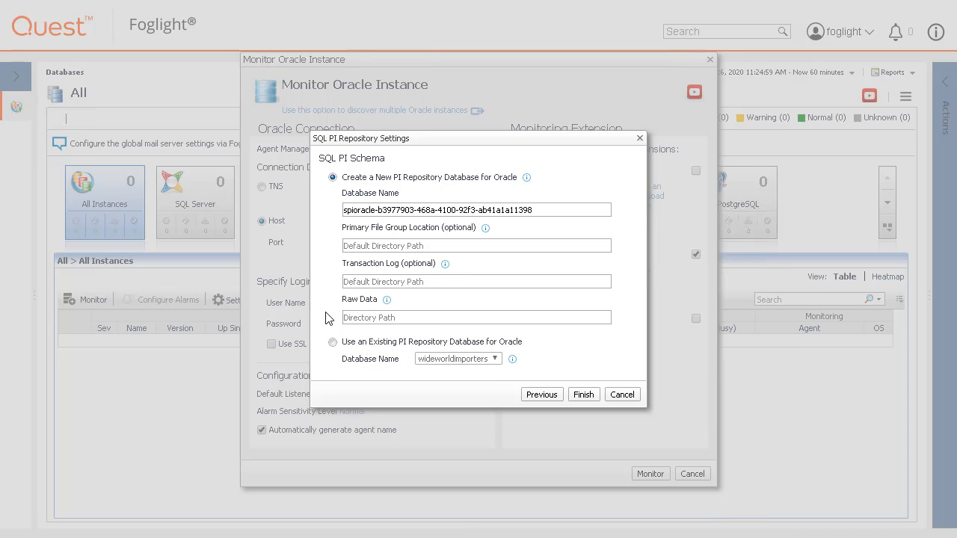
{"action": "mouse_move", "coordinate": [386, 302]}
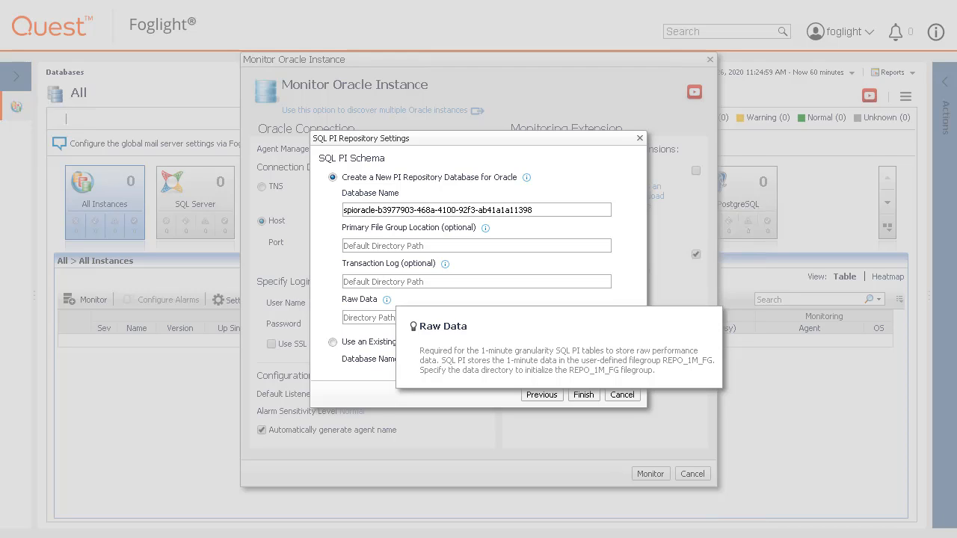
{"action": "left_click", "coordinate": [358, 316]}
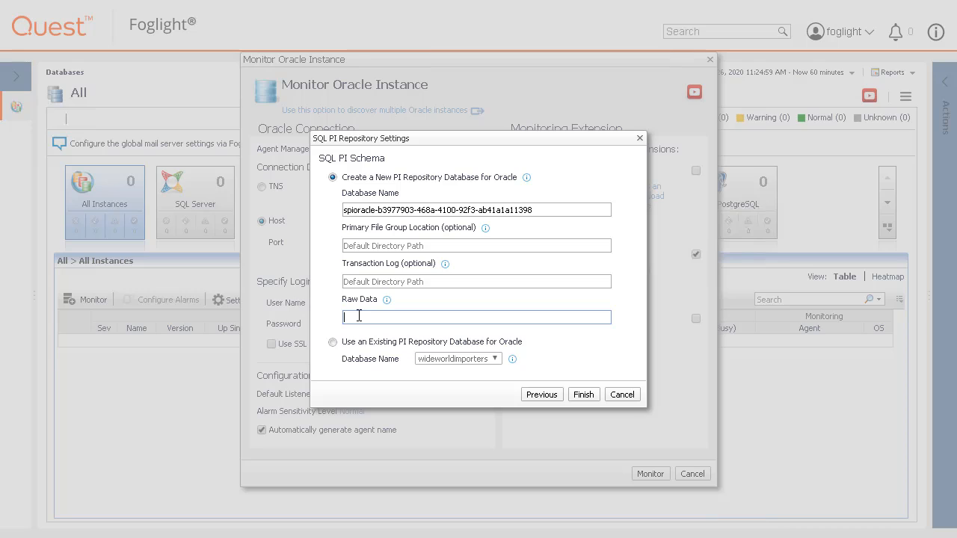
{"action": "type", "text": "C:\\RAW"}
{"action": "left_click", "coordinate": [512, 359]}
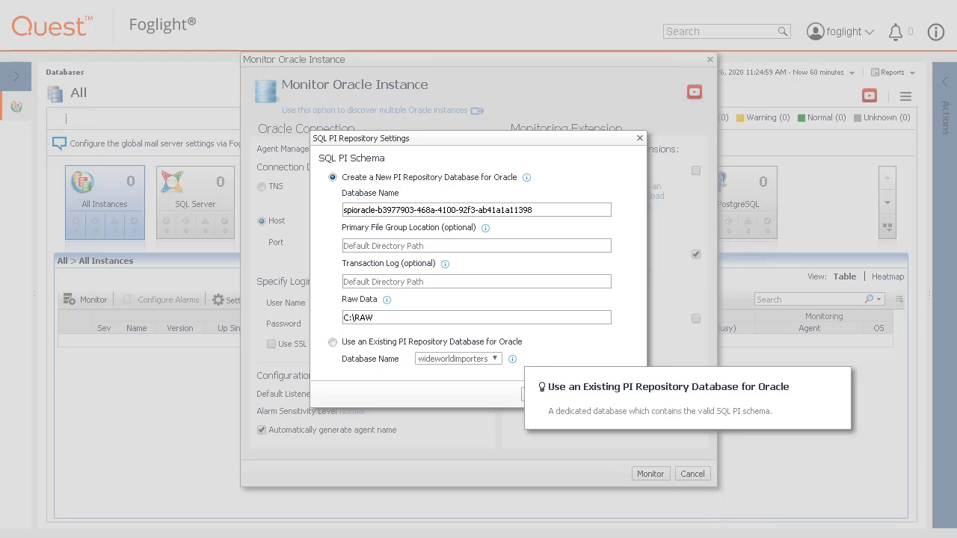
{"action": "left_click", "coordinate": [420, 431]}
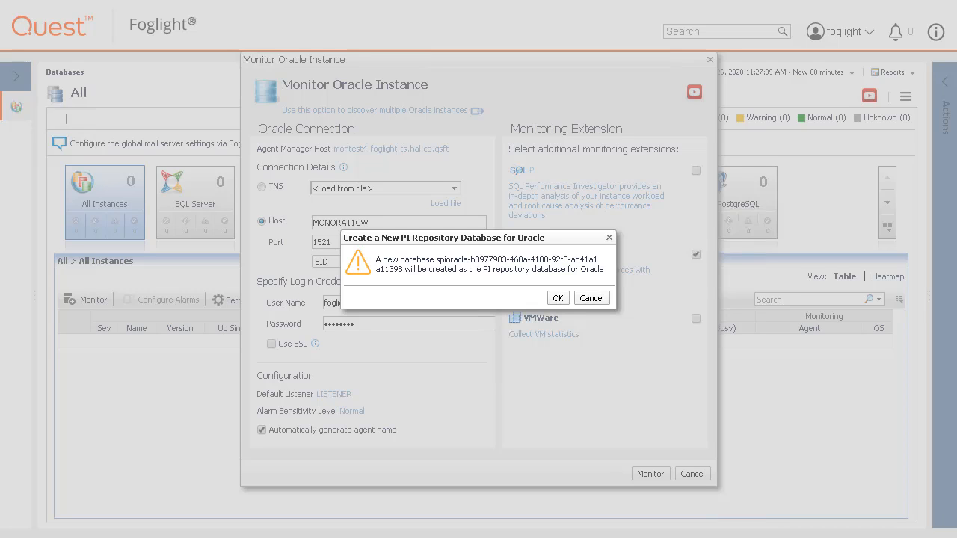
{"action": "left_click", "coordinate": [559, 298]}
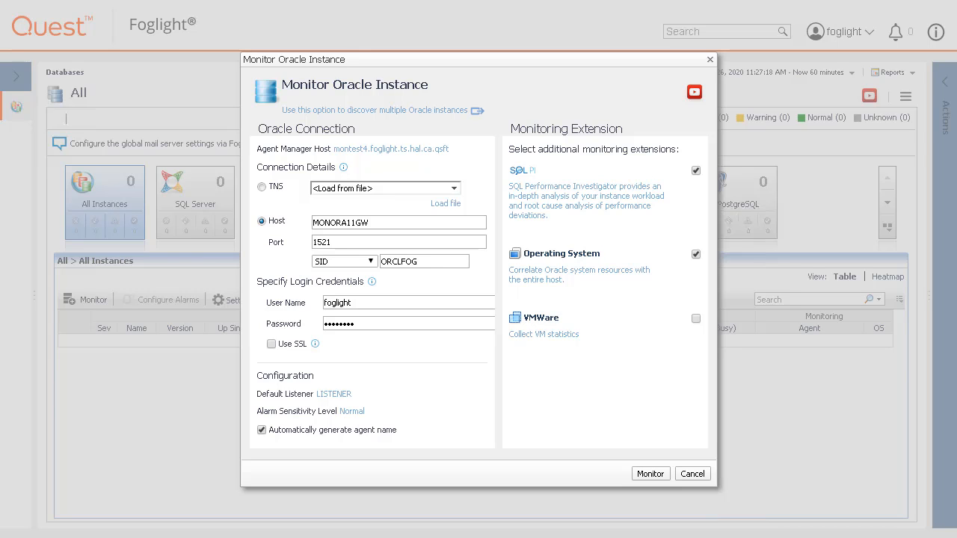
Start monitoring the Oracle instance with the SQL PI and Operating System extensions and dismiss the completion message
{"action": "left_click", "coordinate": [636, 478]}
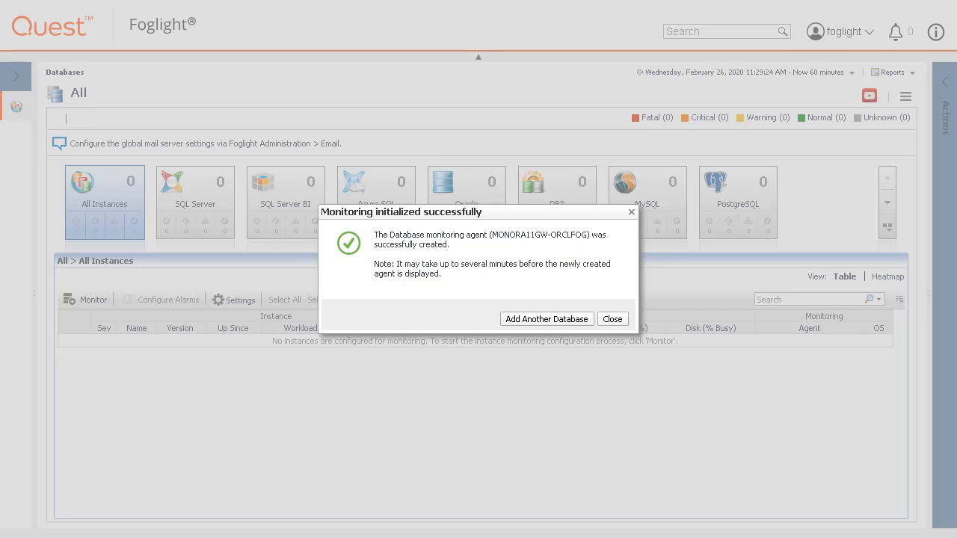
{"action": "left_click", "coordinate": [613, 320]}
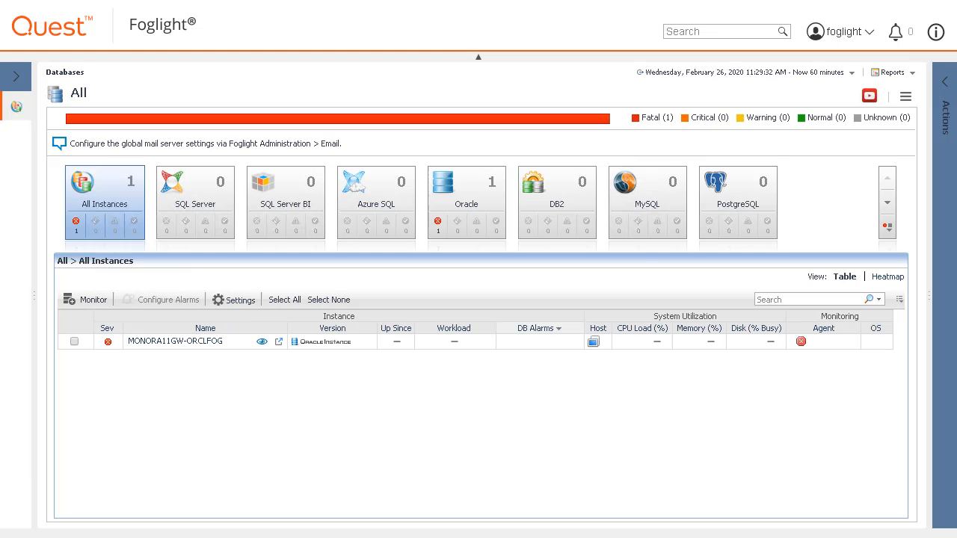